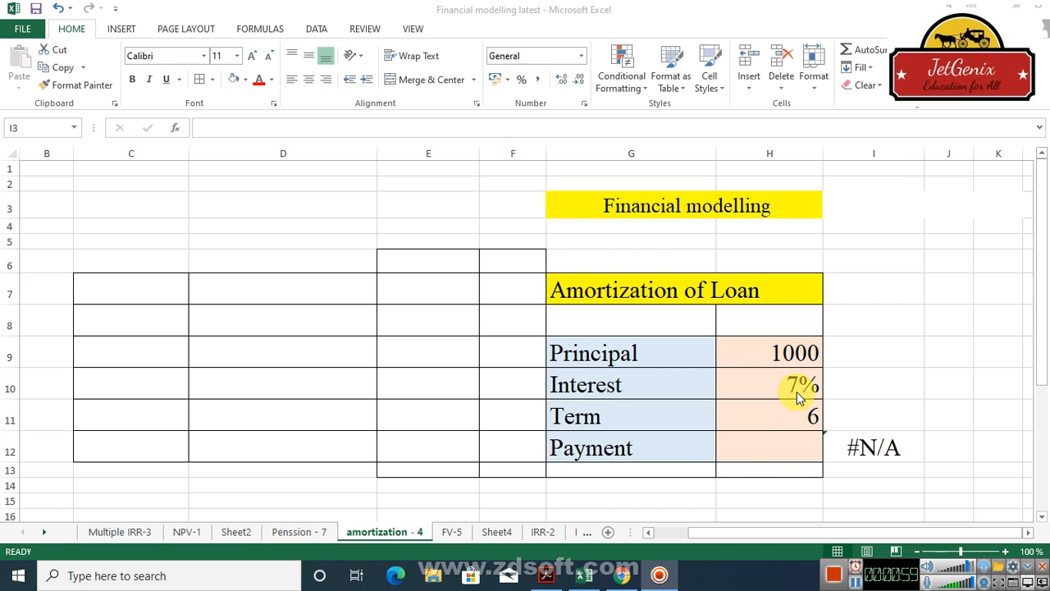
Step: Calculate the loan payment in H12 with =PMT(H10,H11,-H9), using the interest, term and negative principal
left_click(743, 451)
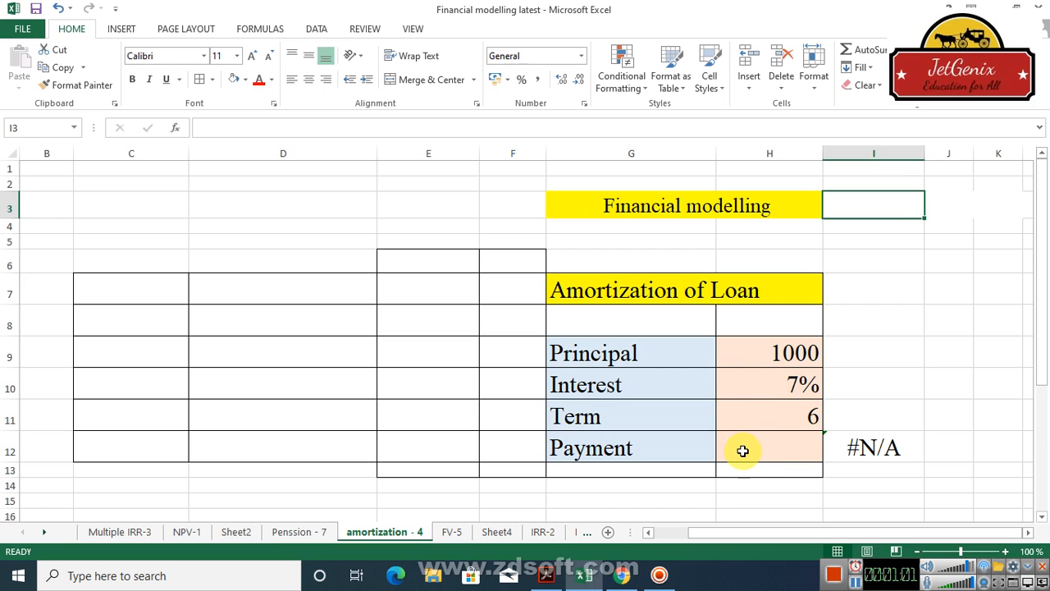
left_click(742, 450)
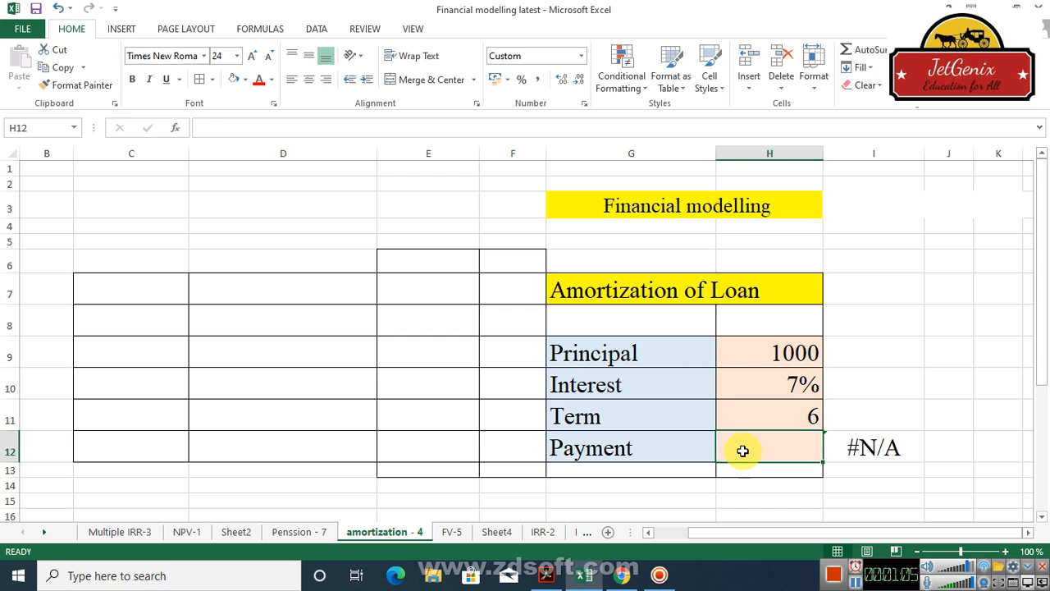
type("=")
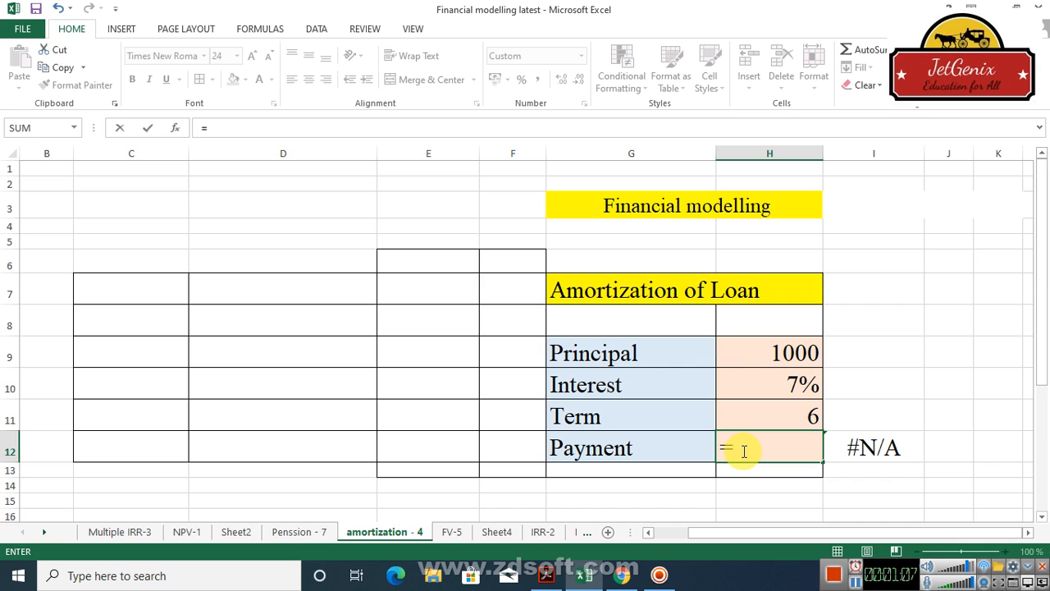
type("pmt")
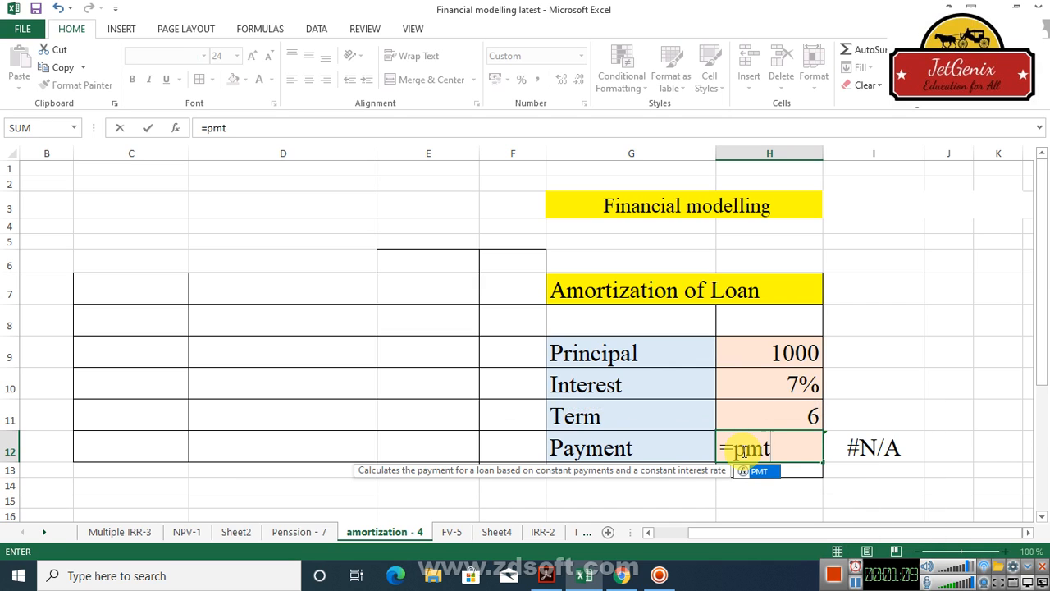
double_click(769, 474)
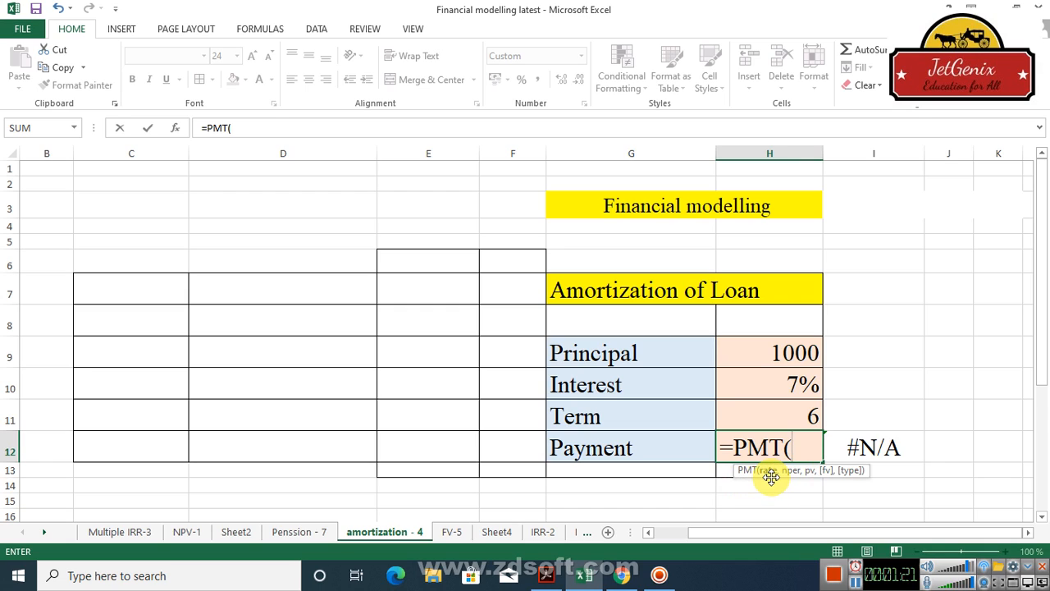
left_click(807, 384)
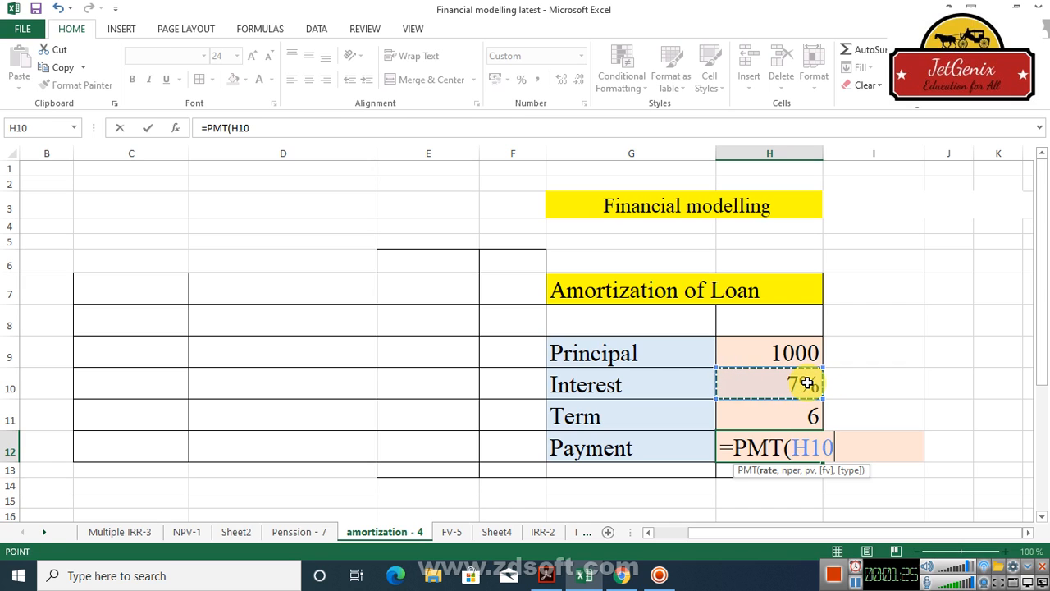
type(",")
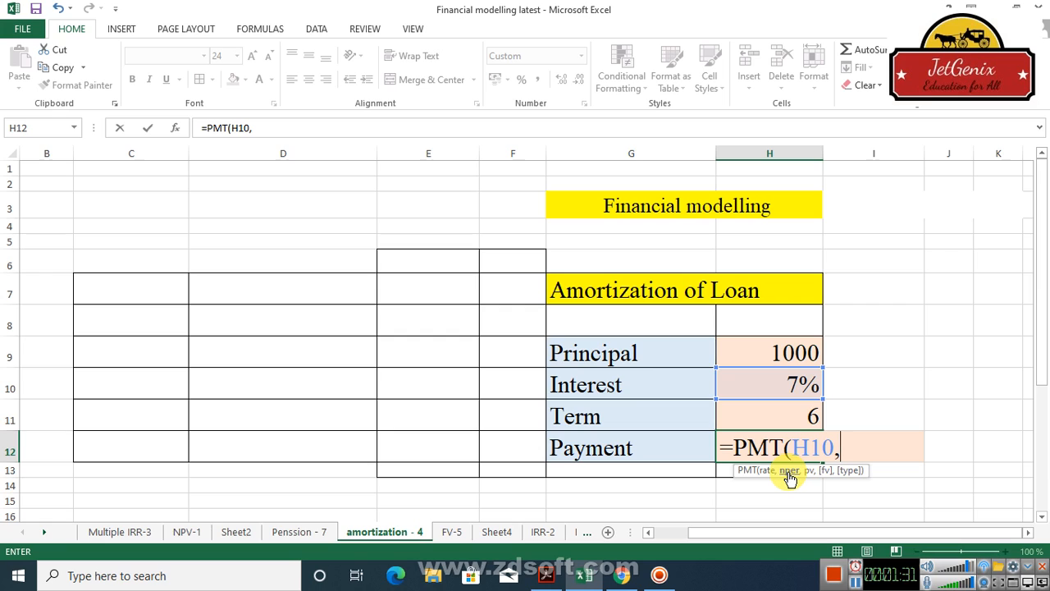
left_click(809, 416)
type(",")
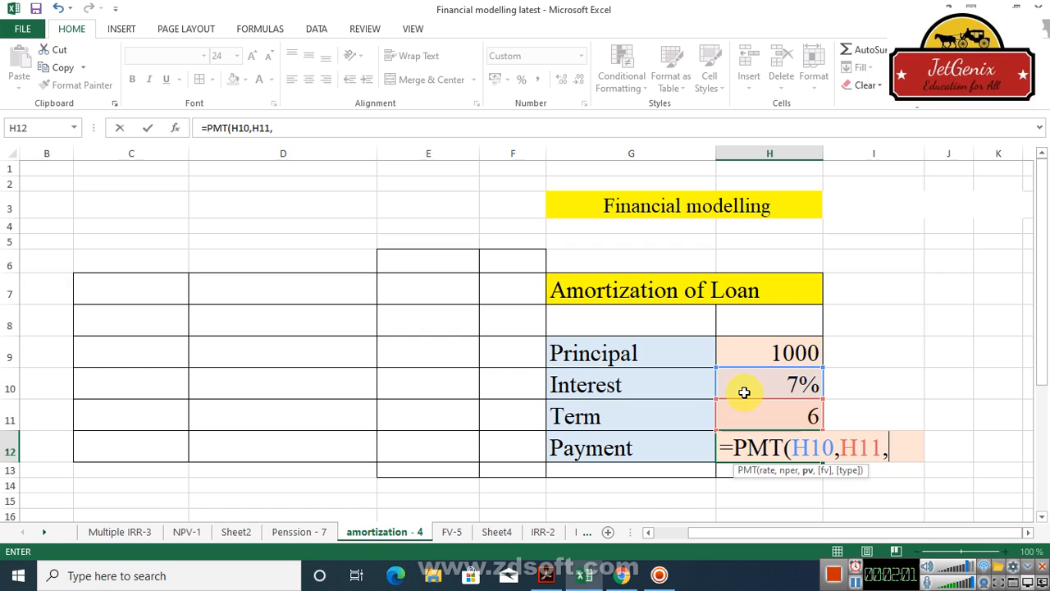
type("-")
left_click(788, 353)
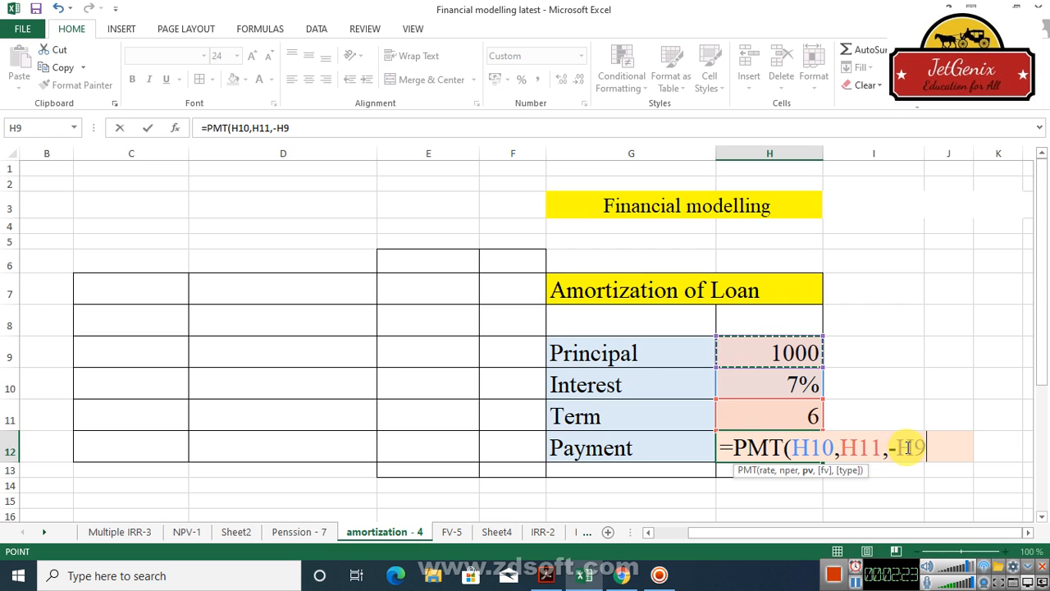
type(")")
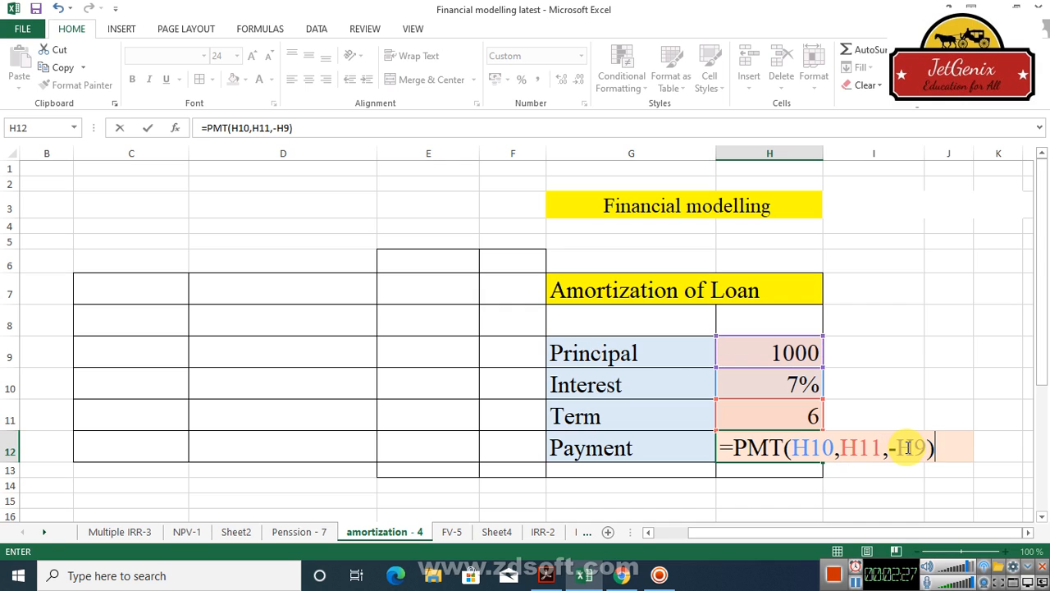
key("Return")
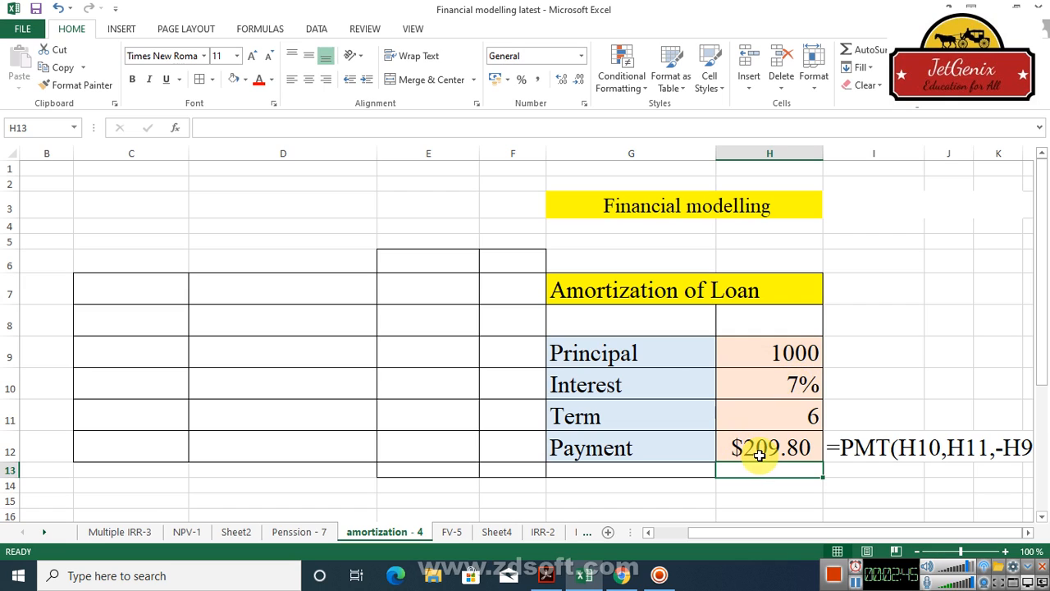
Step: Auto-fit column C of the amortization schedule so its heading for principal at the beginning of the year fits
left_click_drag(1045, 278, 1046, 435)
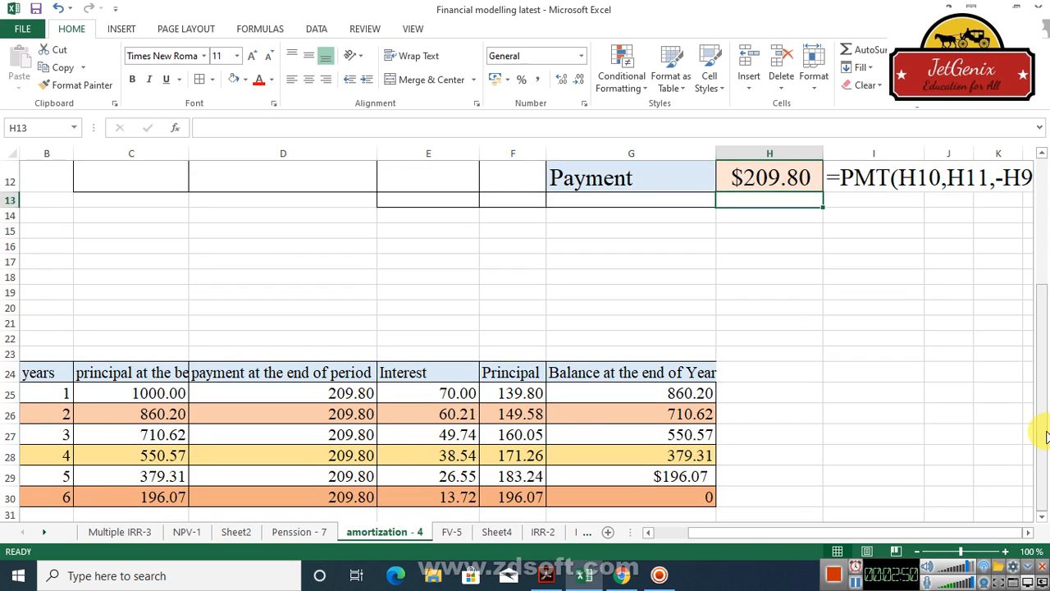
left_click(145, 396)
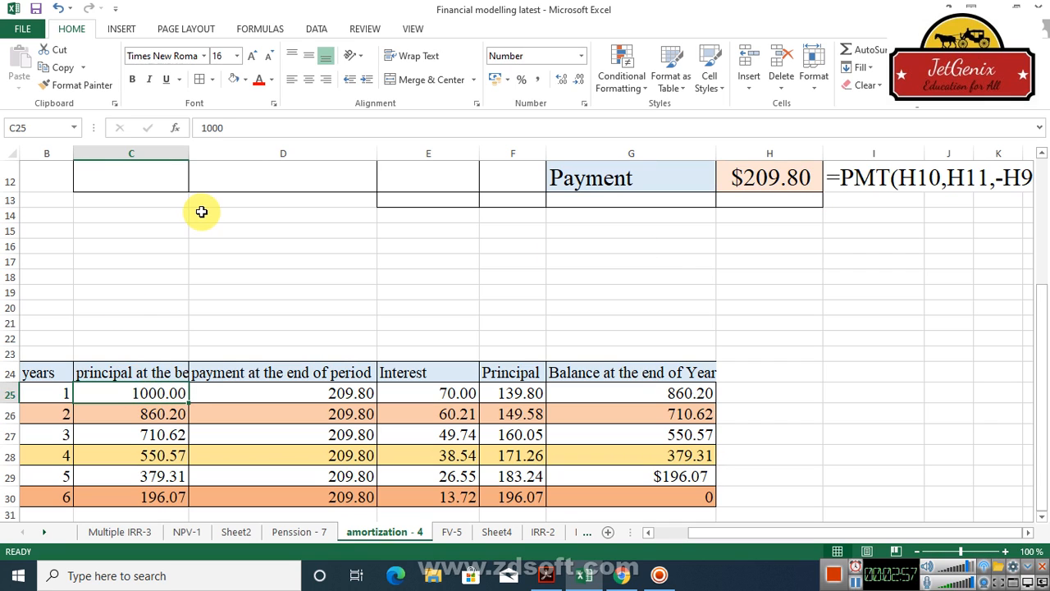
double_click(188, 155)
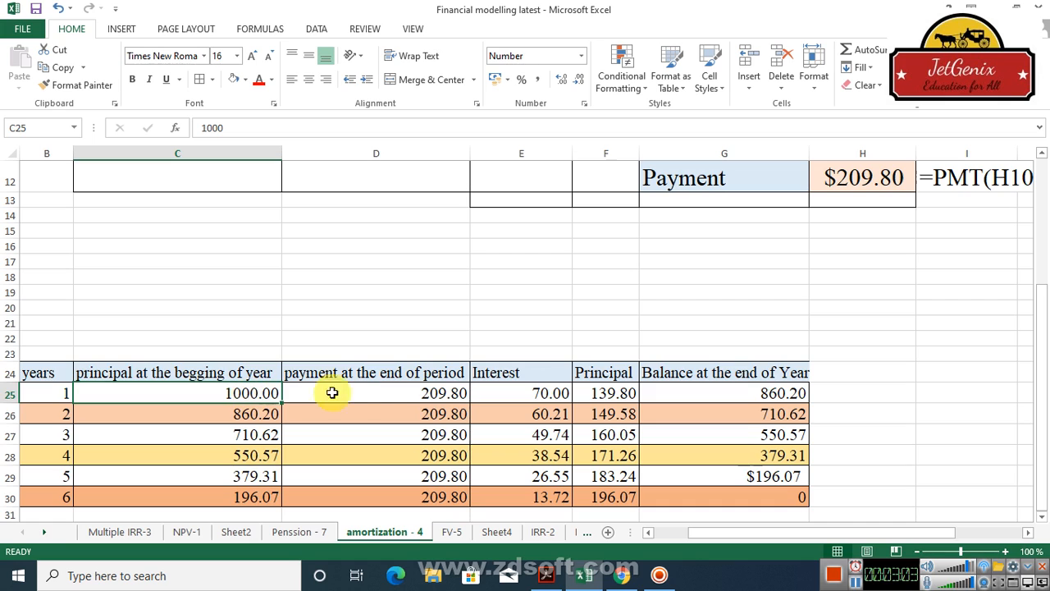
Step: Check the year 1 payment and interest cells, and display the interest formula in H25 with =FORMULATEXT(E25)
left_click(372, 393)
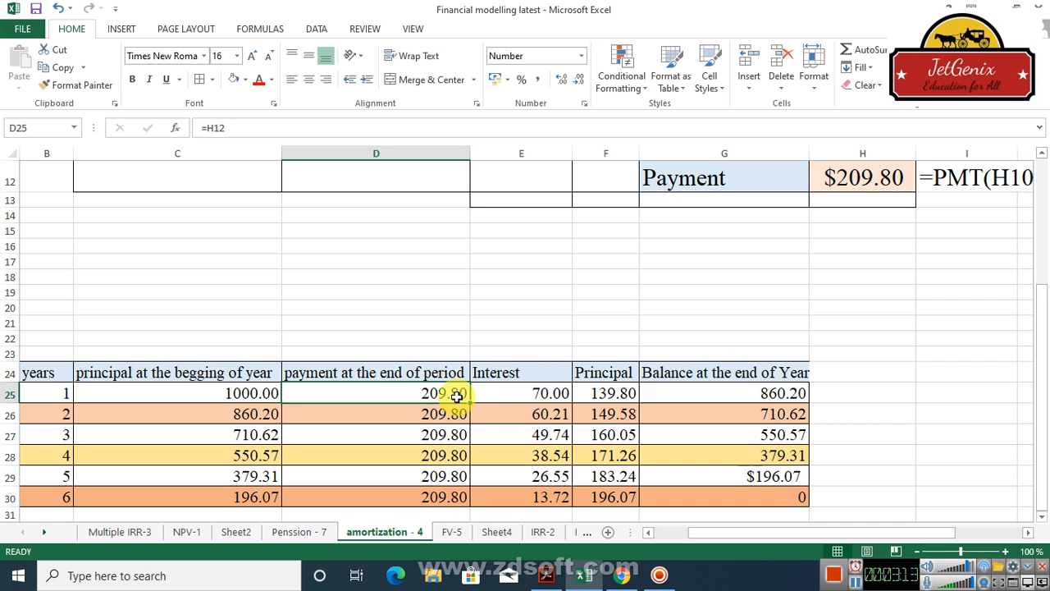
left_click(522, 393)
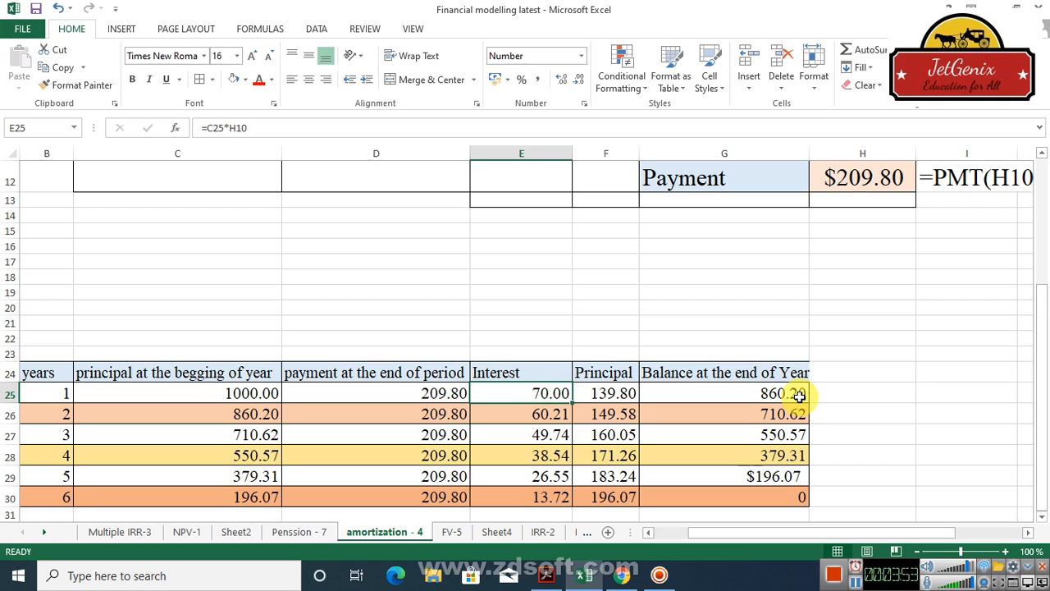
left_click(902, 392)
type("=")
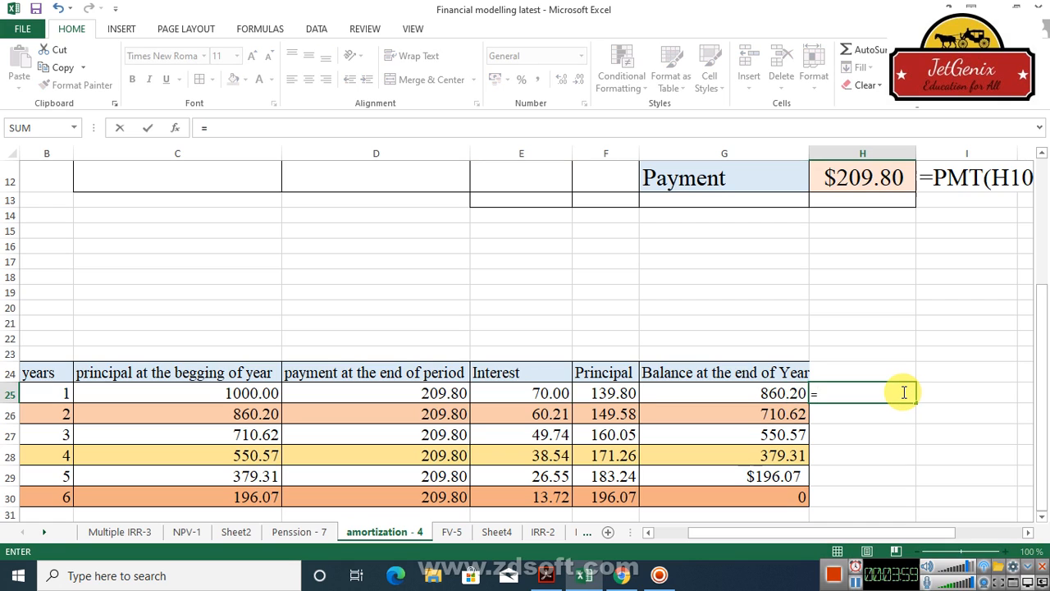
type("formul")
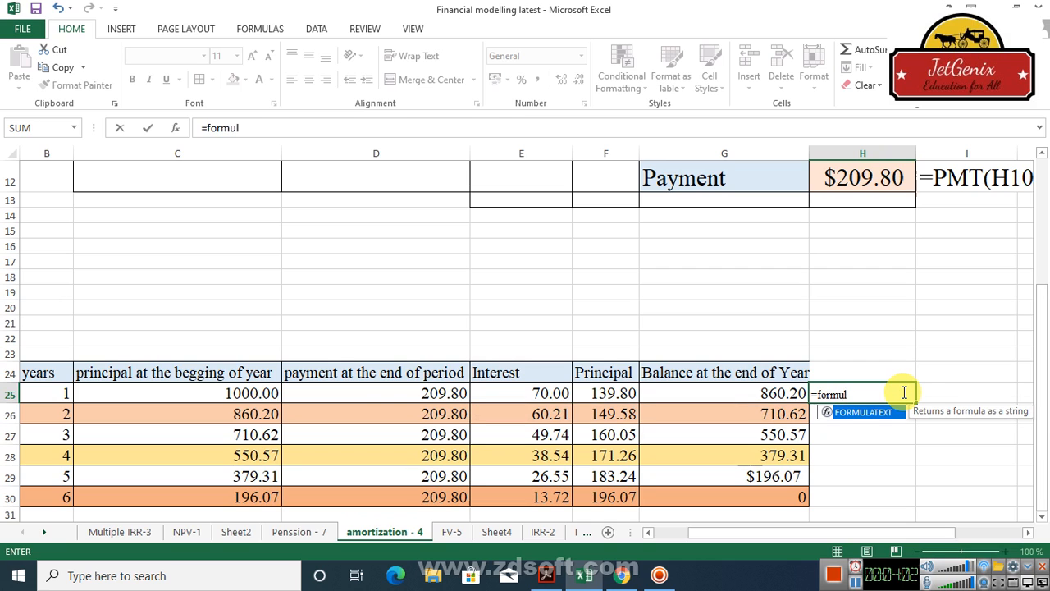
double_click(853, 412)
left_click(534, 391)
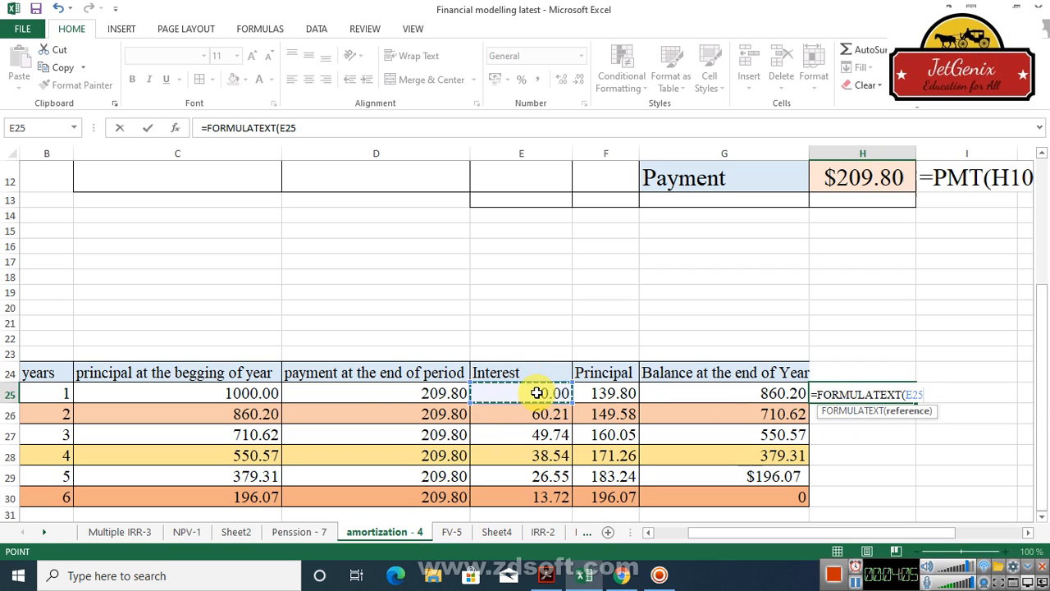
key("Return")
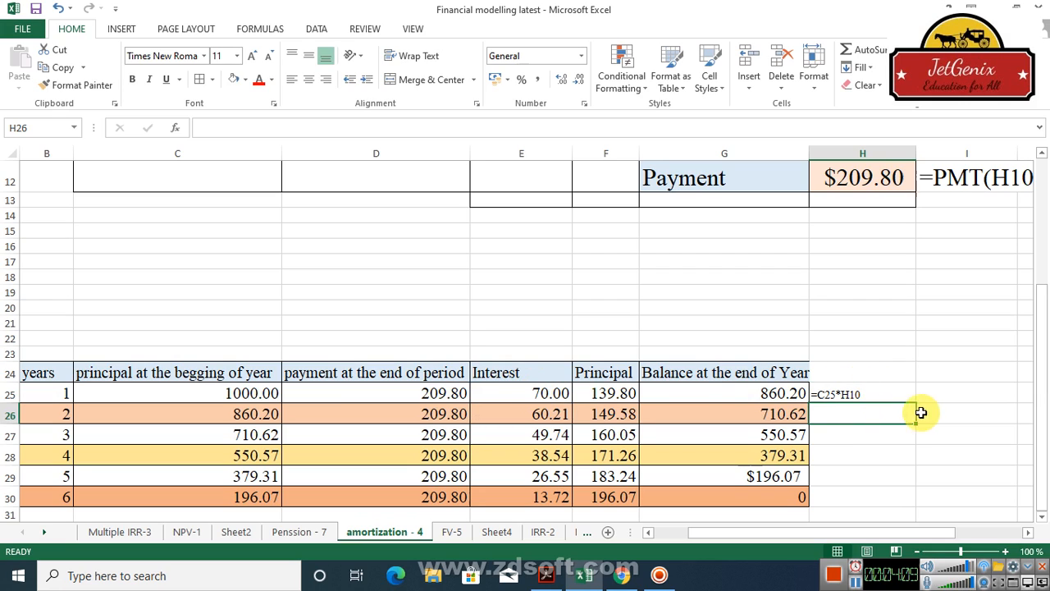
Step: Check the year 1 balance and principal cells, and display the principal formula in H26 with =FORMULATEXT(F25)
left_click(779, 394)
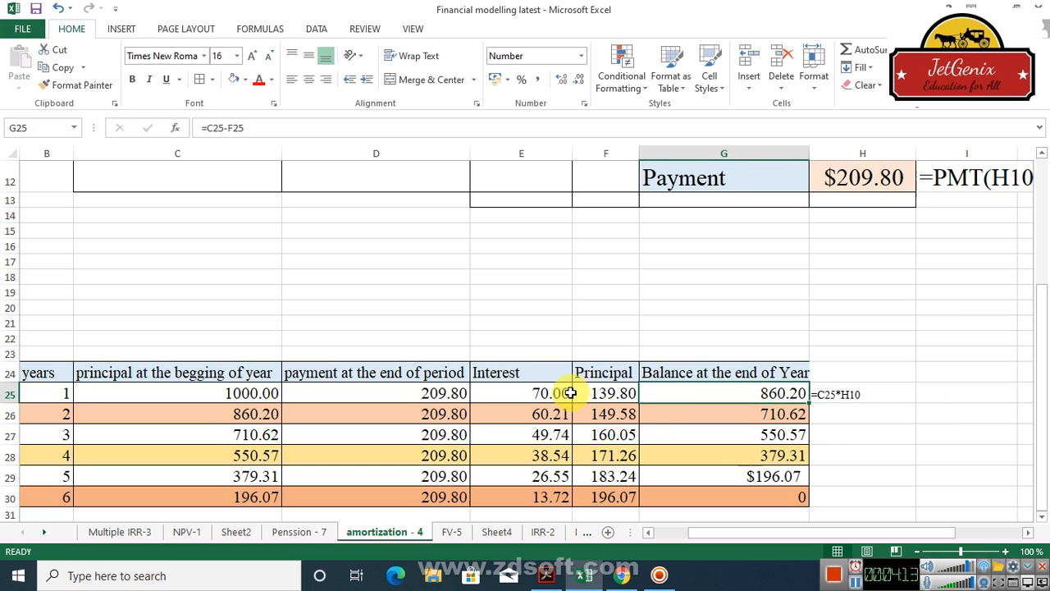
left_click(617, 393)
left_click(875, 420)
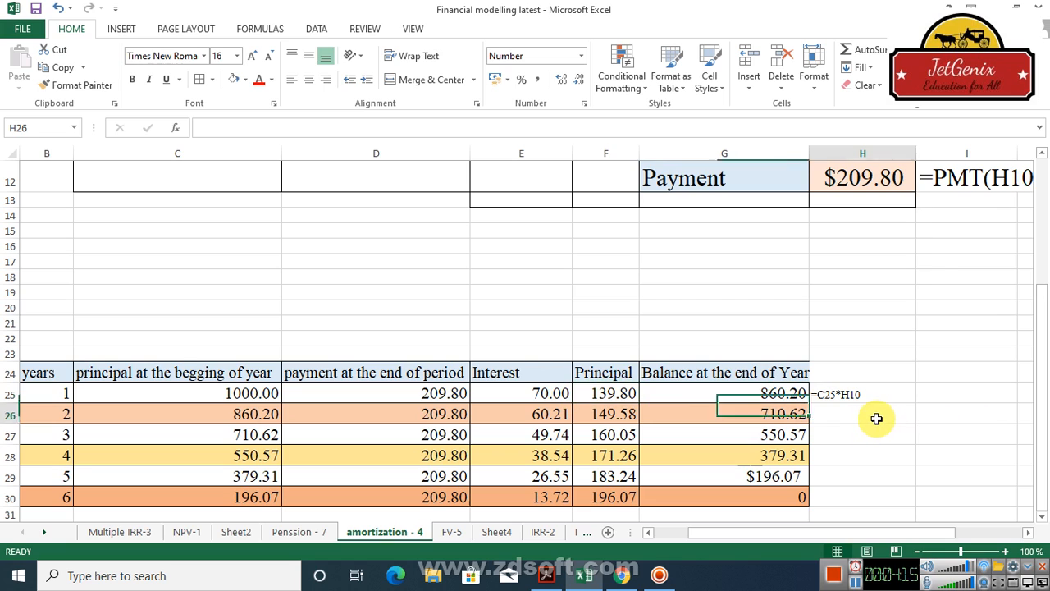
double_click(876, 419)
type("=formu")
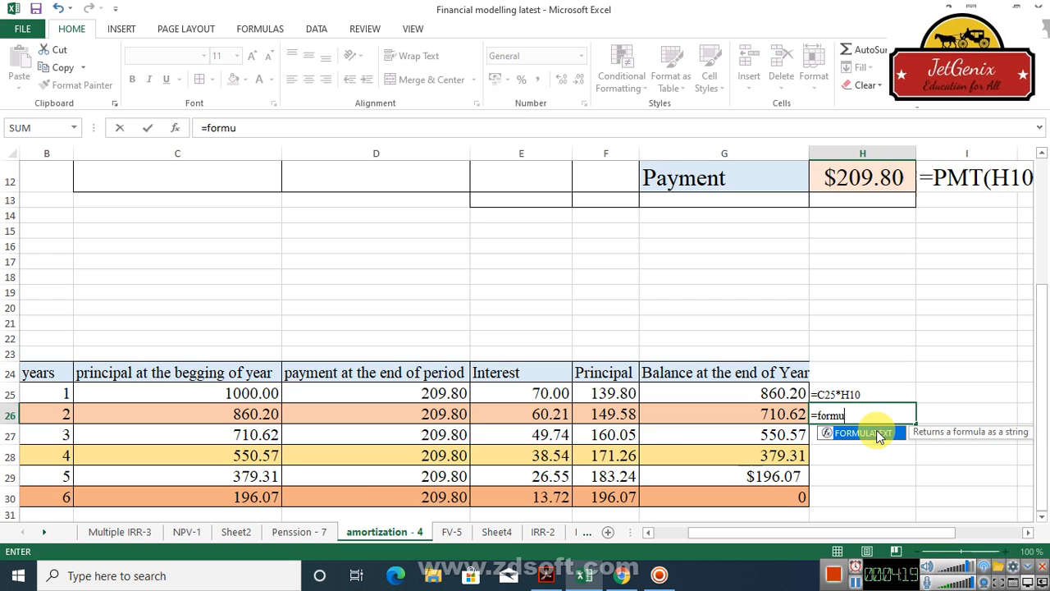
double_click(872, 432)
left_click(628, 396)
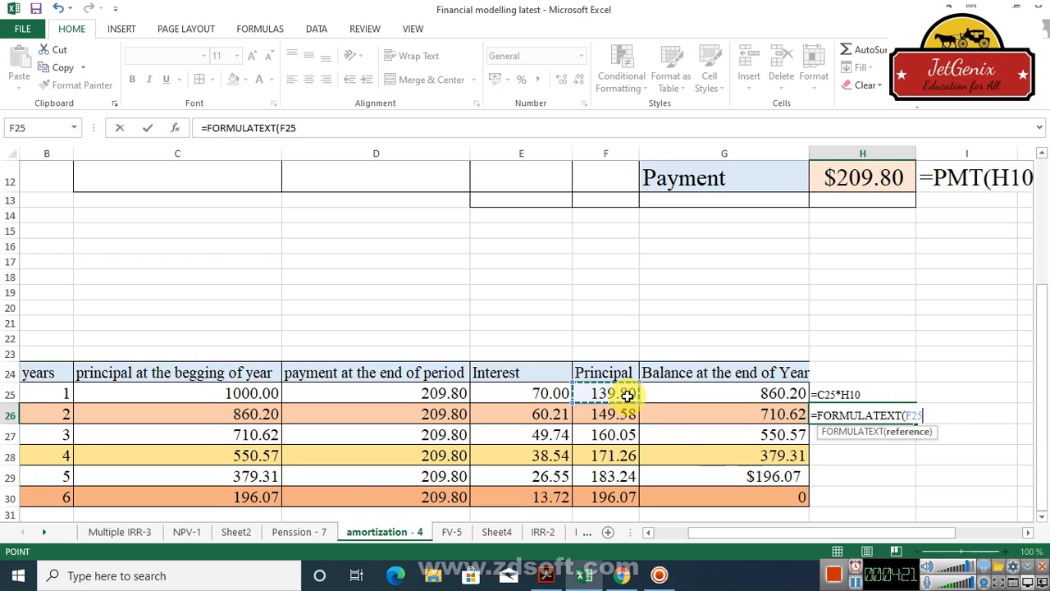
key("Return")
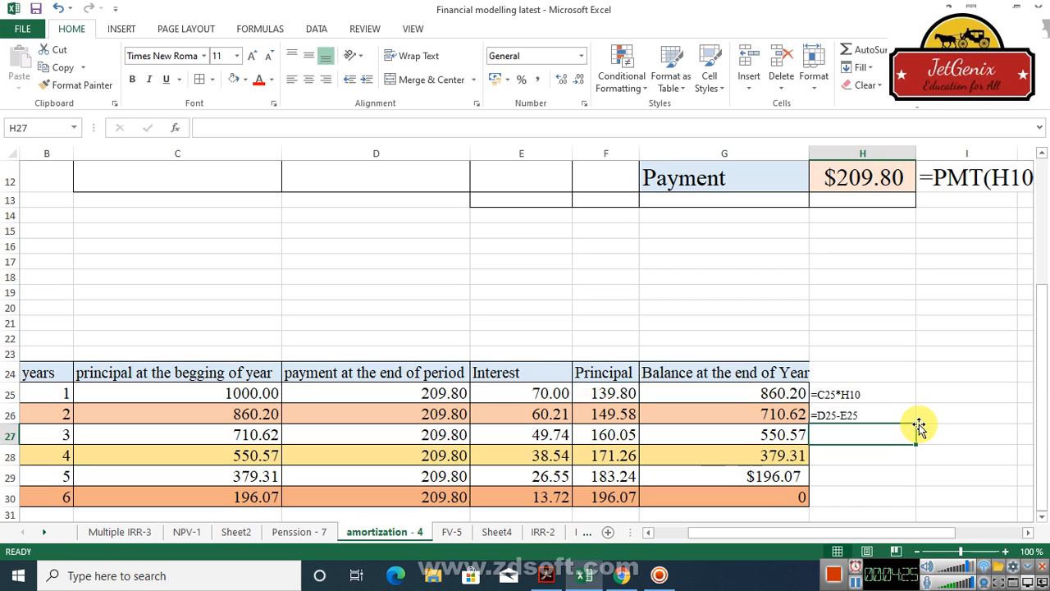
Step: Trace the precedents of the two formula-text cells H25 and H26
left_click(853, 396)
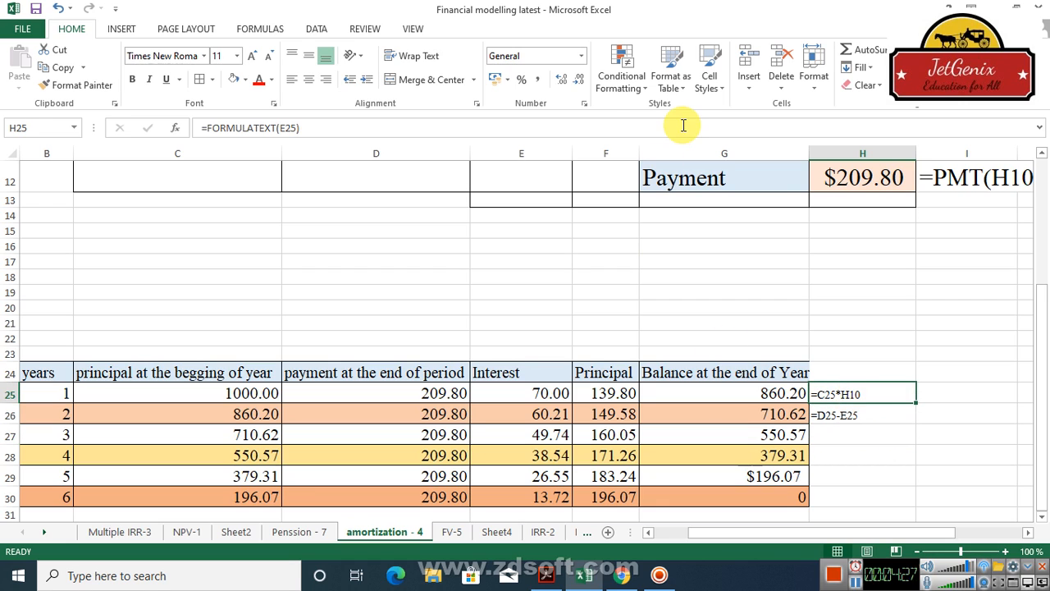
left_click(317, 29)
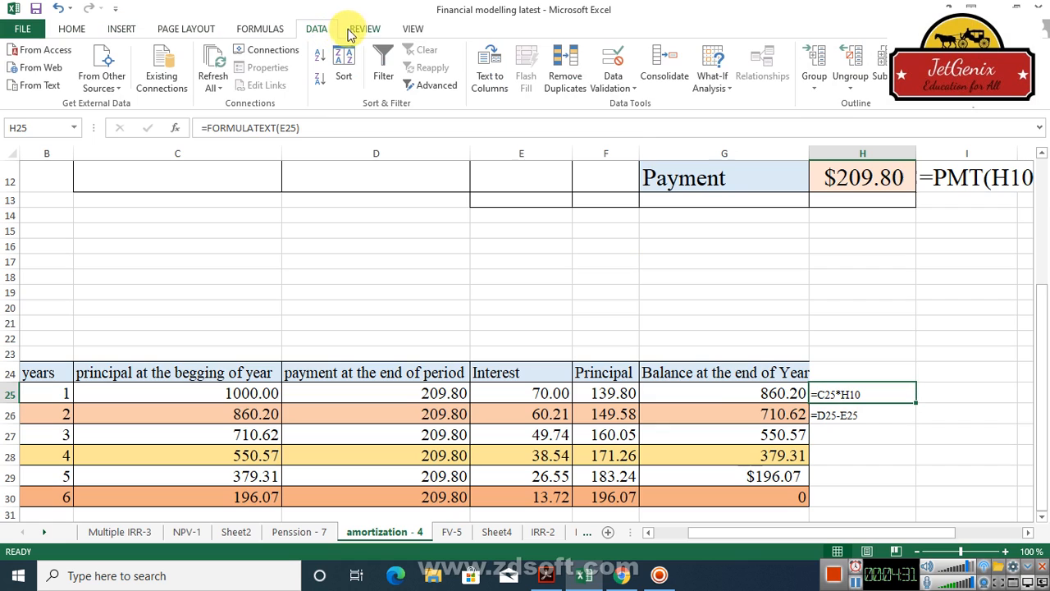
left_click(362, 31)
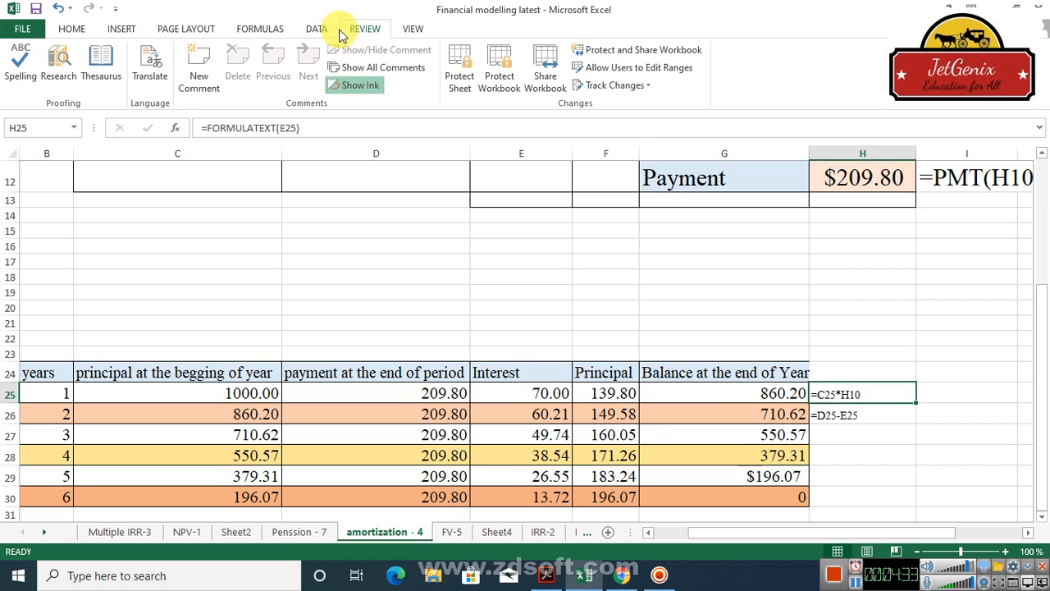
left_click(274, 30)
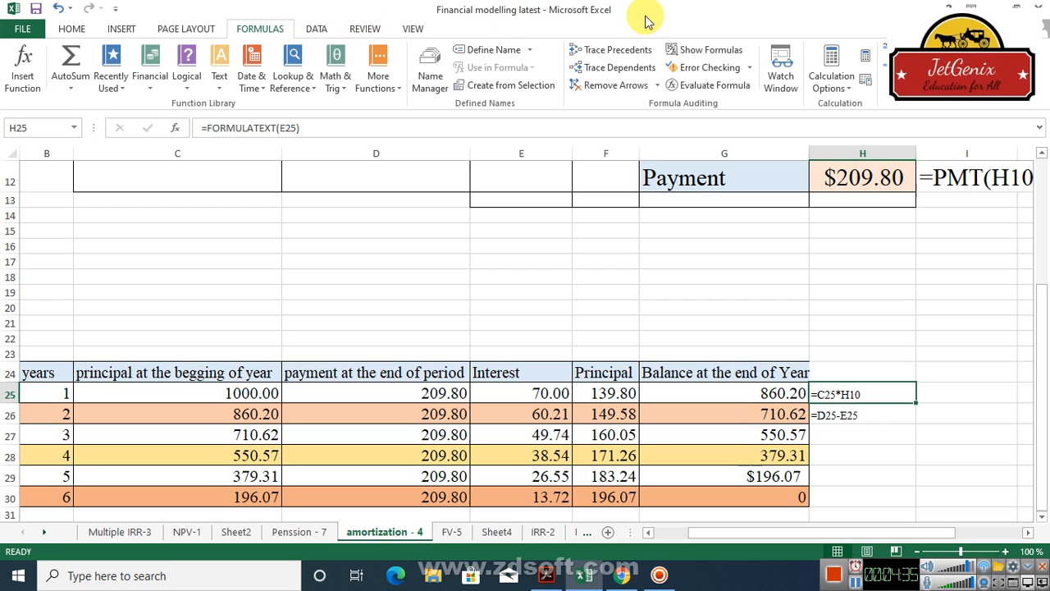
left_click(610, 54)
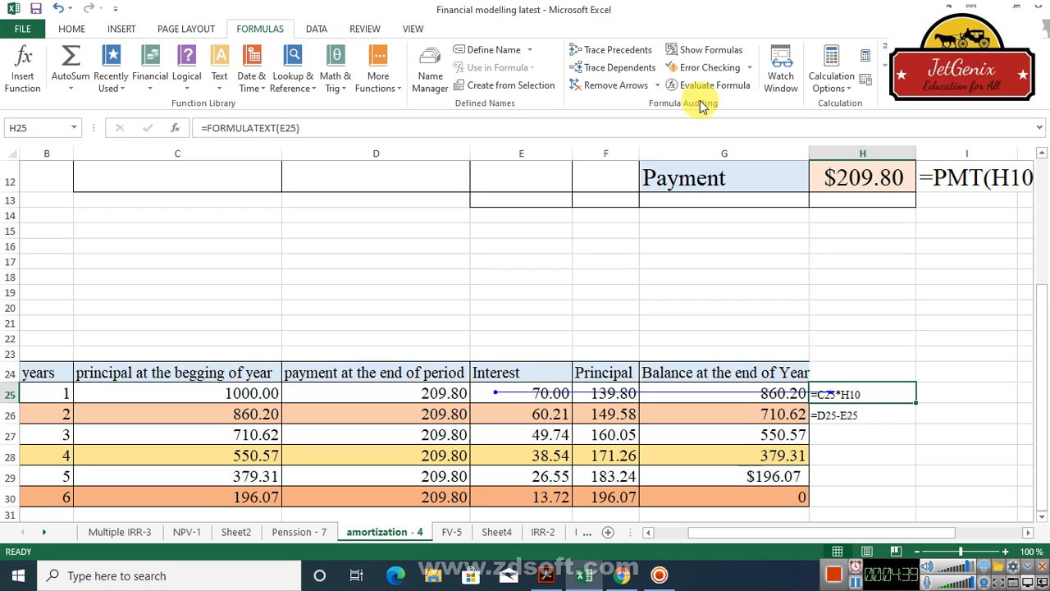
left_click(851, 414)
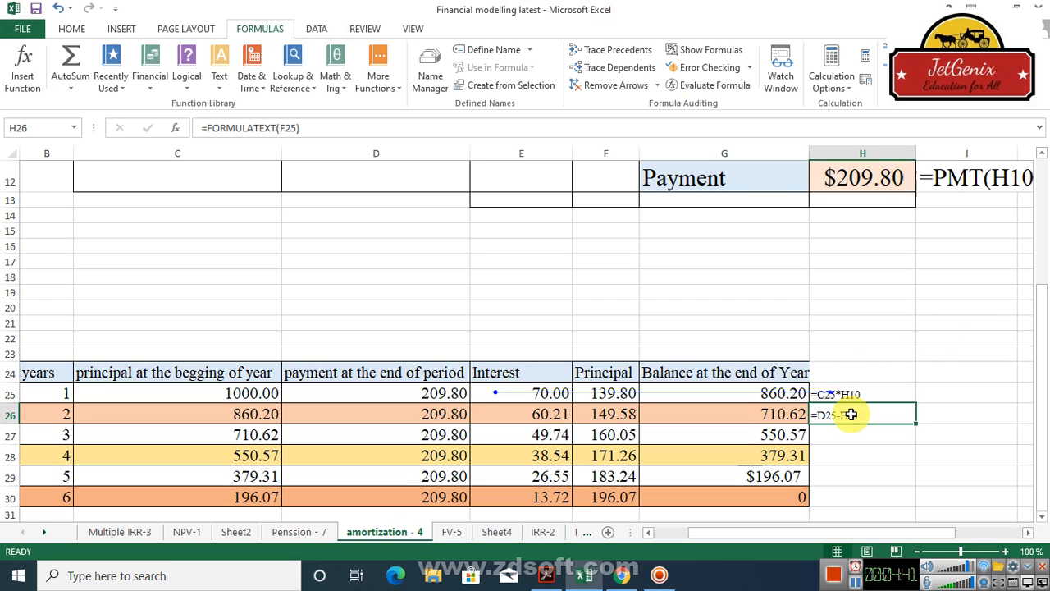
left_click(630, 54)
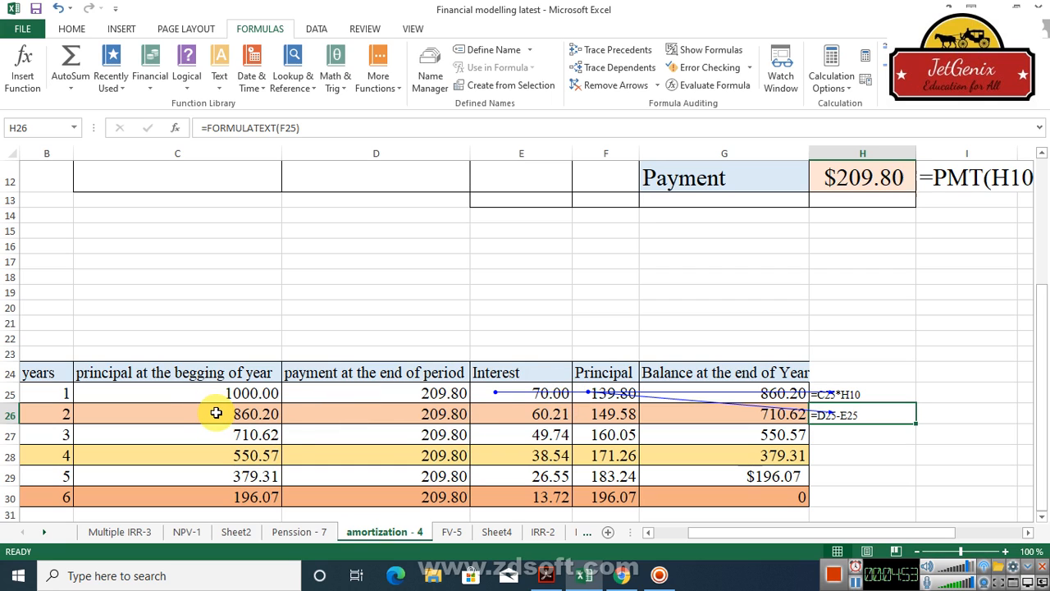
Step: Inspect the contents of the year 2 opening principal, the year 6 closing balance and the payment cell, and open Sheet4
left_click(253, 420)
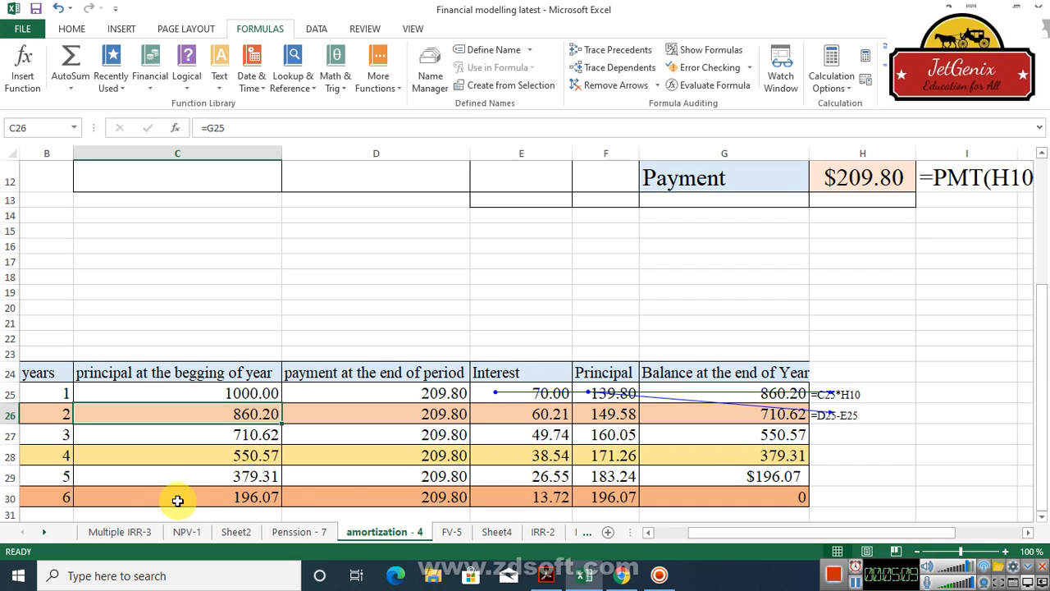
left_click(765, 498)
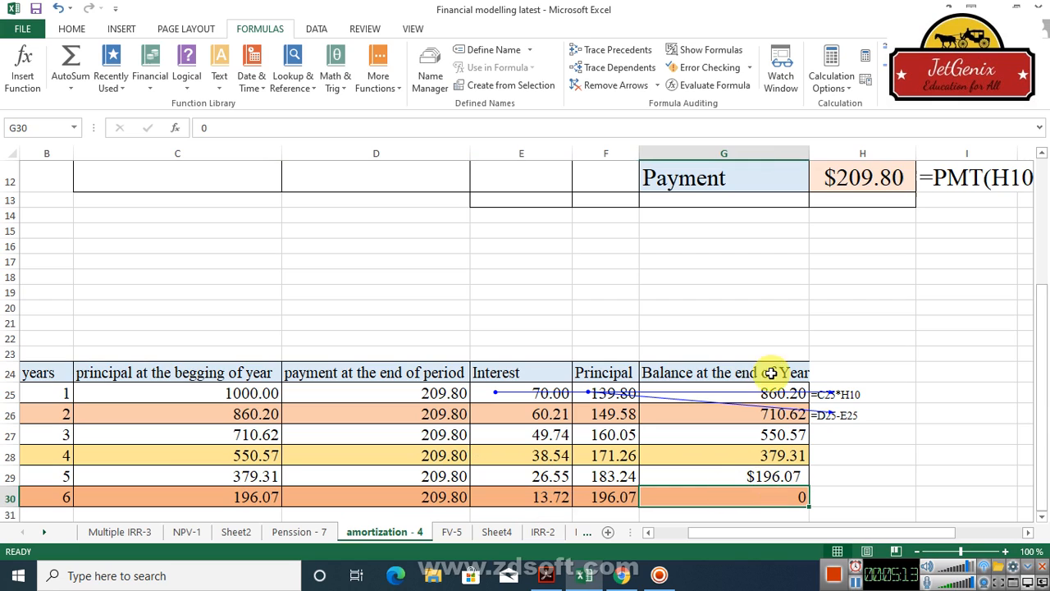
left_click(887, 190)
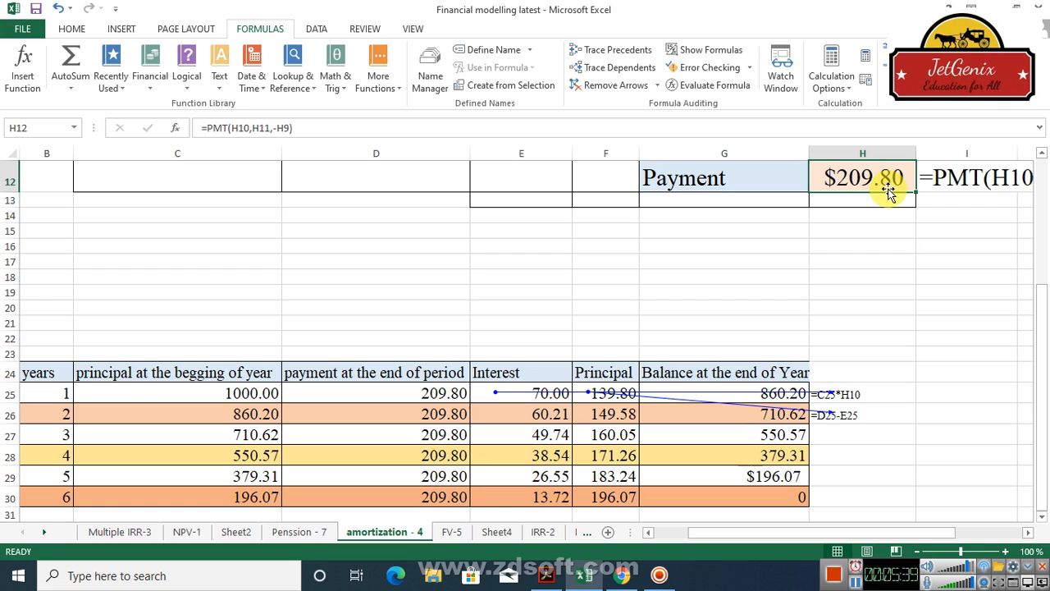
left_click(496, 532)
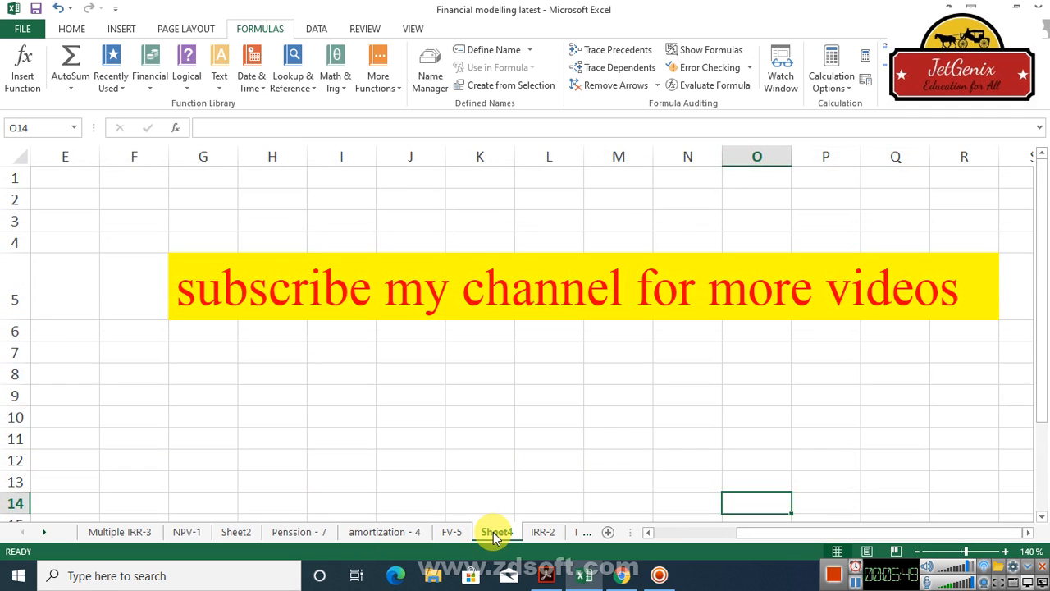